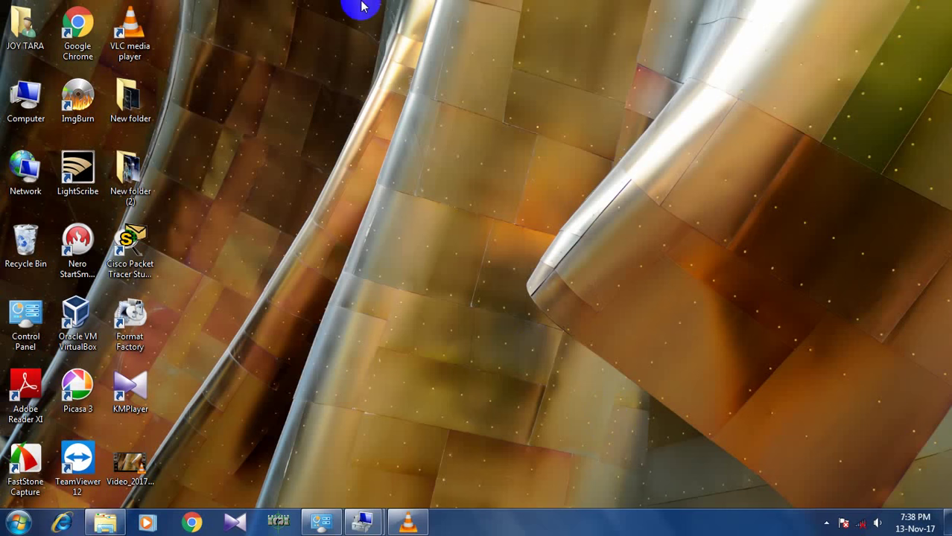
- Check the sizes and free space of the existing drives in the Computer window, and close it
{"action": "double_click", "coordinate": [24, 109]}
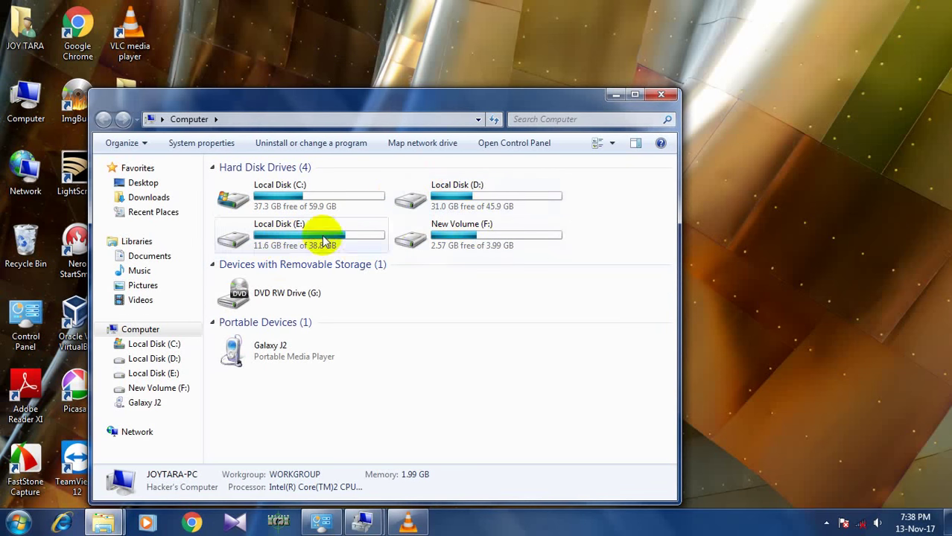
{"action": "mouse_move", "coordinate": [476, 203]}
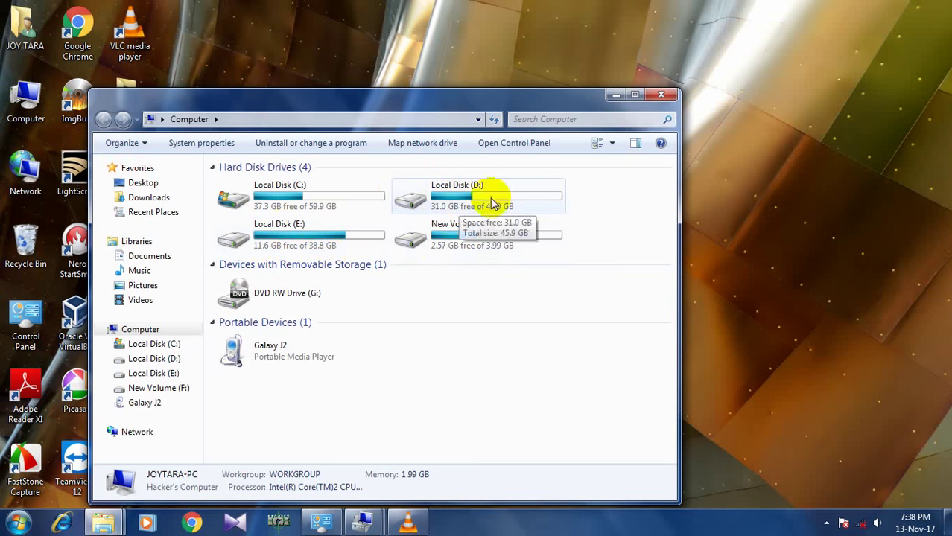
{"action": "left_click", "coordinate": [659, 96]}
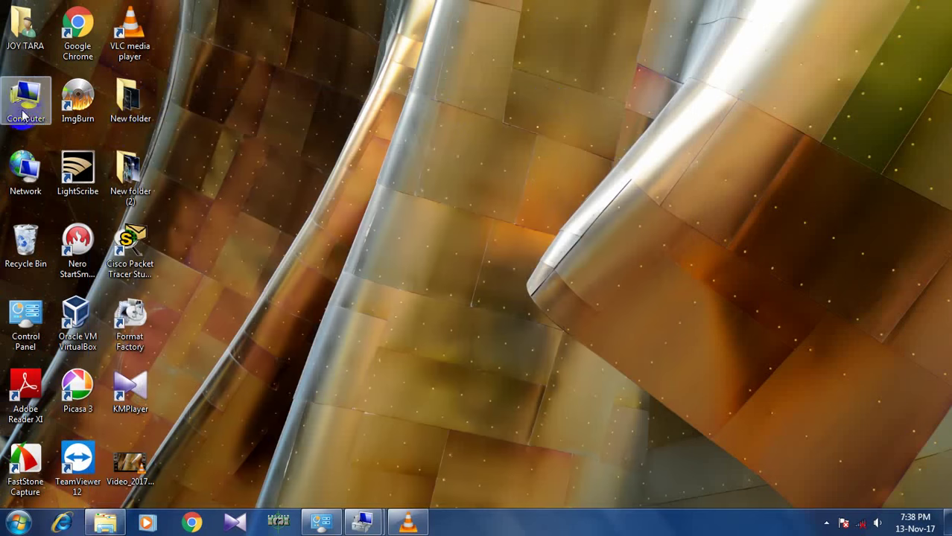
- Open Disk Management in Computer Management and maximize the window
{"action": "right_click", "coordinate": [27, 102]}
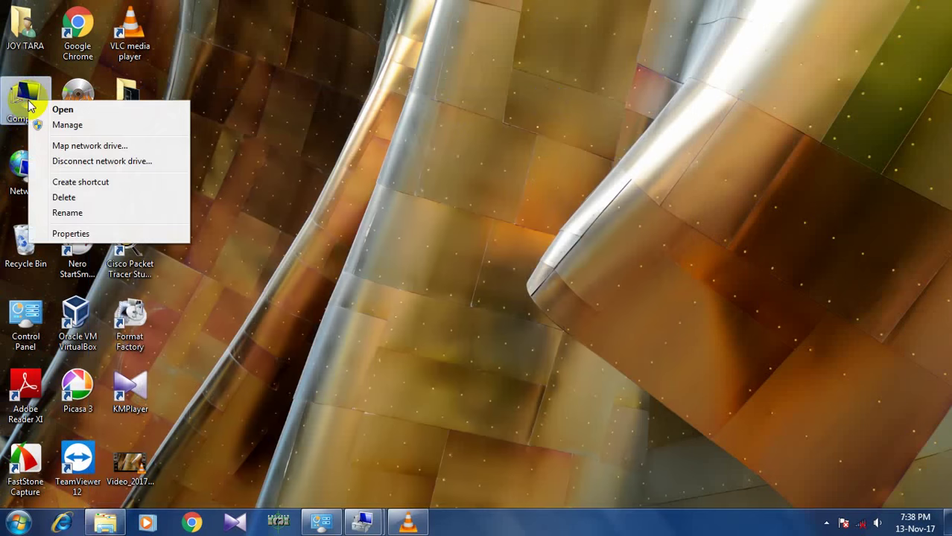
{"action": "left_click", "coordinate": [47, 127]}
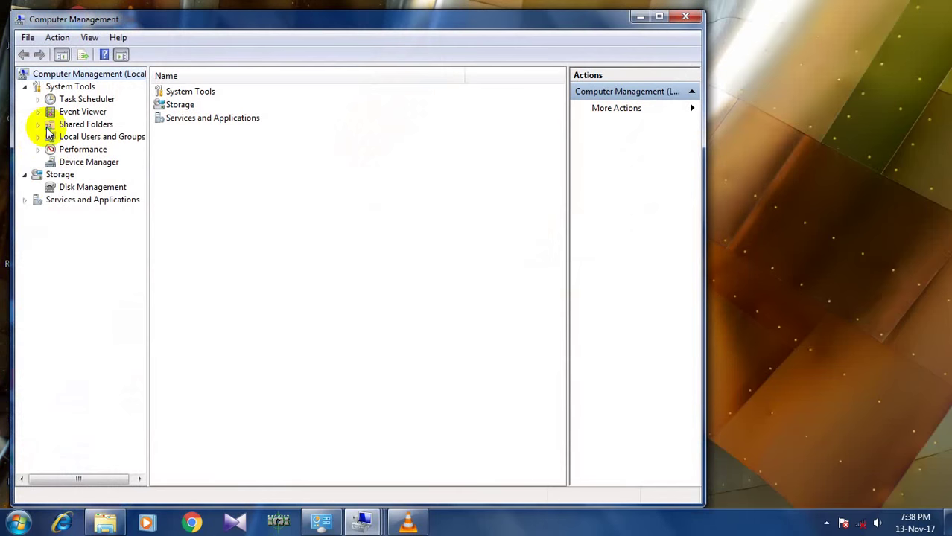
{"action": "left_click", "coordinate": [83, 190]}
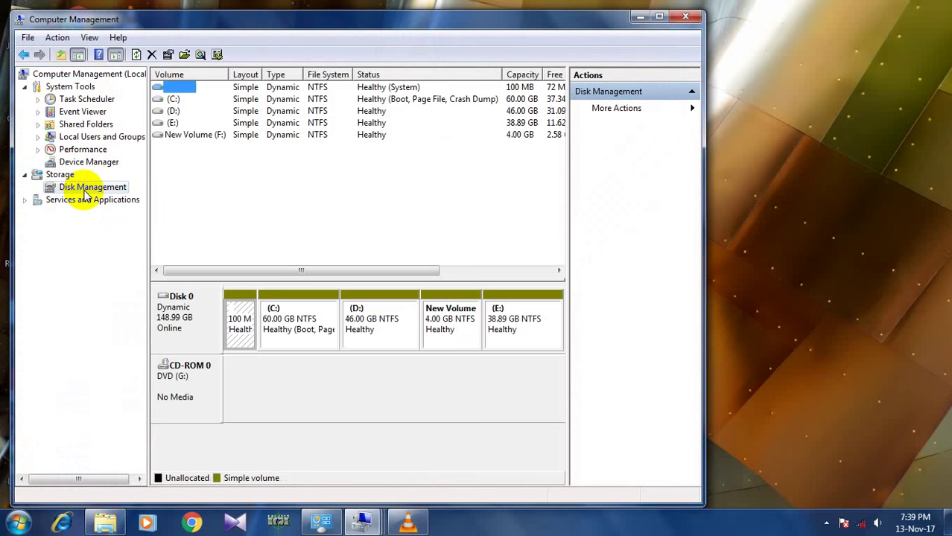
{"action": "left_click", "coordinate": [659, 16]}
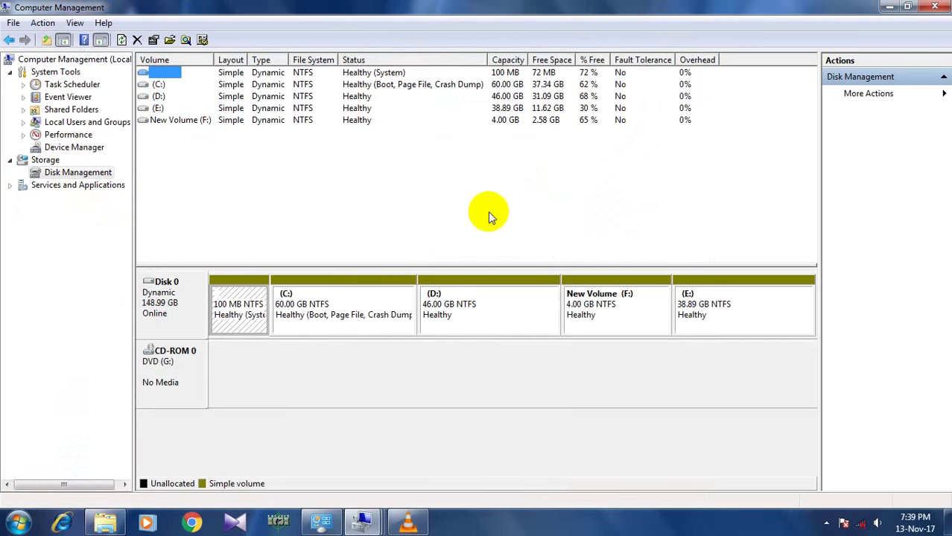
- Shrink volume D: by 3000 MB to free up unallocated space on Disk 0
{"action": "right_click", "coordinate": [477, 311]}
{"action": "left_click", "coordinate": [523, 162]}
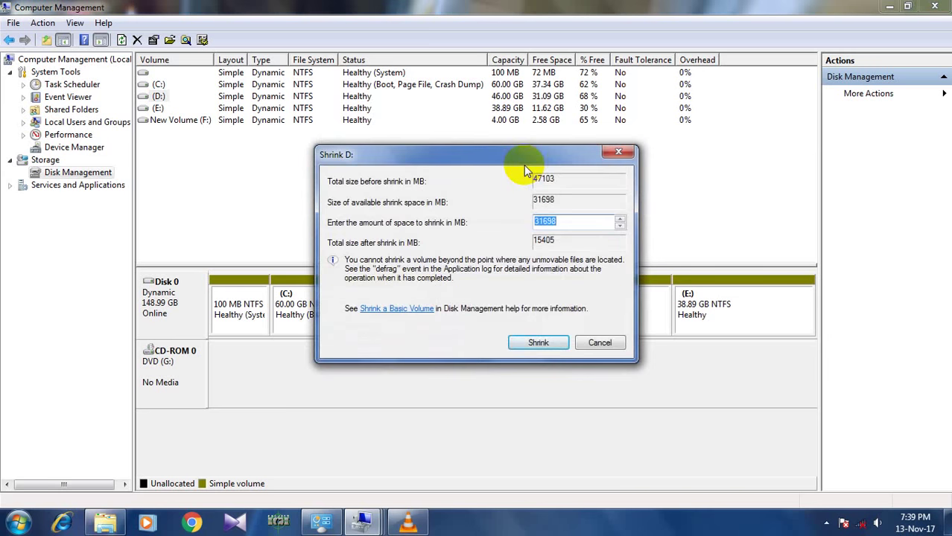
{"action": "left_click", "coordinate": [565, 223]}
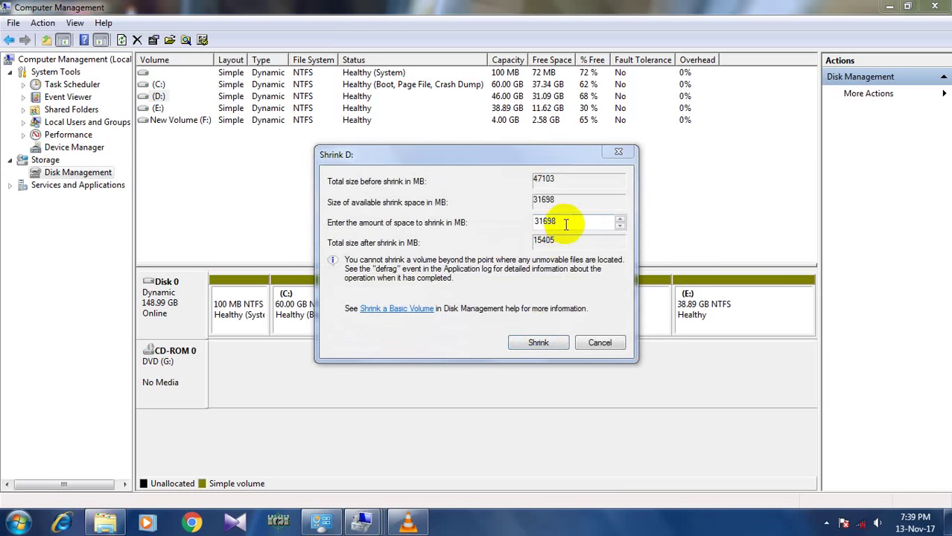
{"action": "left_click_drag", "start_coordinate": [547, 222], "coordinate": [528, 226]}
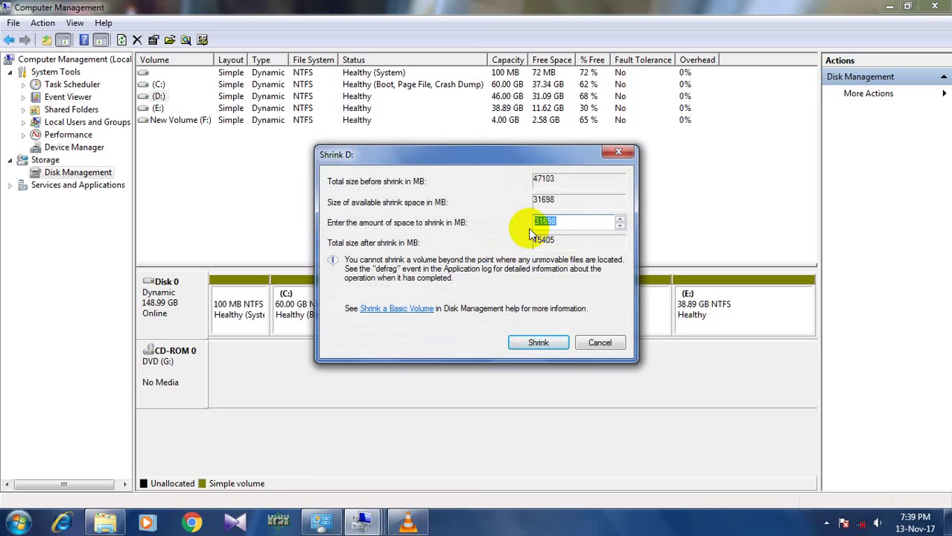
{"action": "type", "text": "3000"}
{"action": "left_click", "coordinate": [538, 342]}
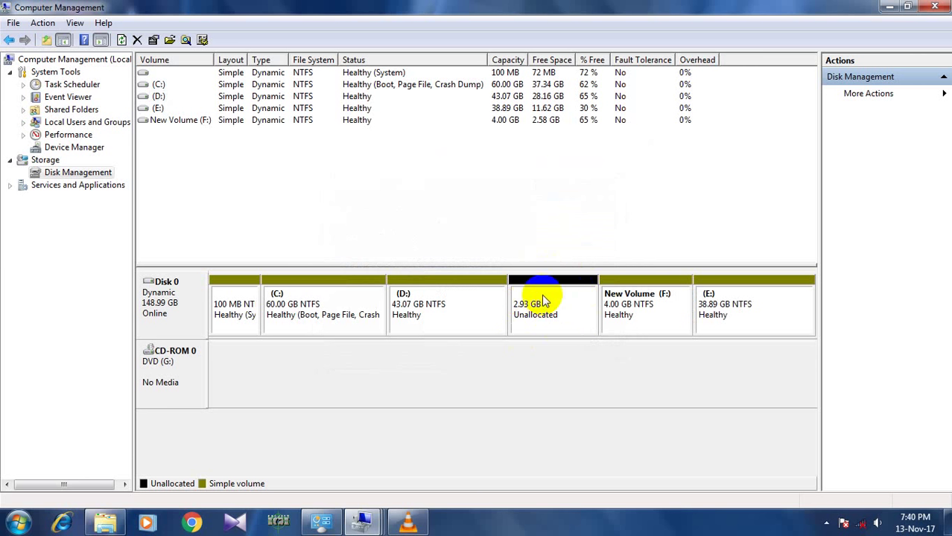
- Minimize Computer Management, check the drive list in the Computer window for the reduced D: drive, and close the list
{"action": "left_click", "coordinate": [889, 7]}
{"action": "double_click", "coordinate": [18, 85]}
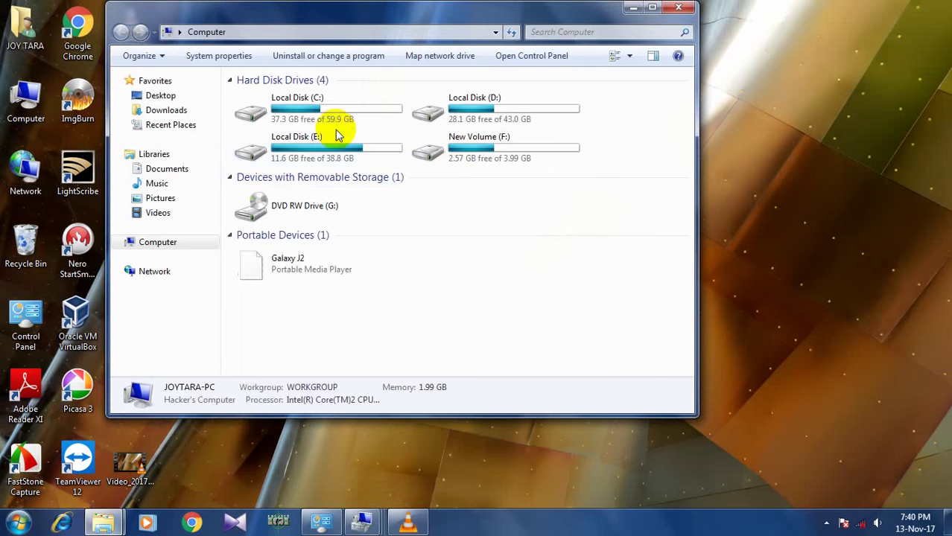
{"action": "left_click", "coordinate": [678, 8]}
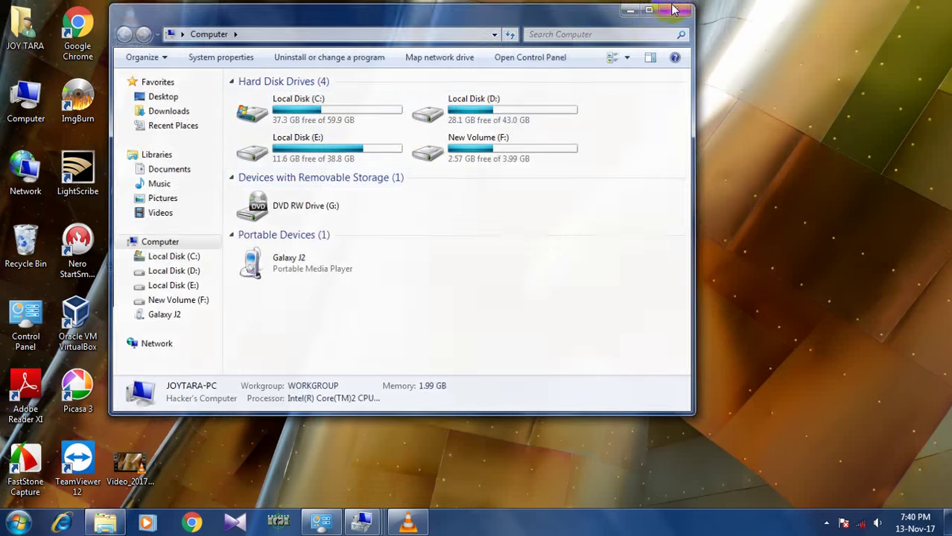
- Return to Disk Management and start a new simple volume on the unallocated space, with a size of 2999 MB
{"action": "mouse_move", "coordinate": [364, 527]}
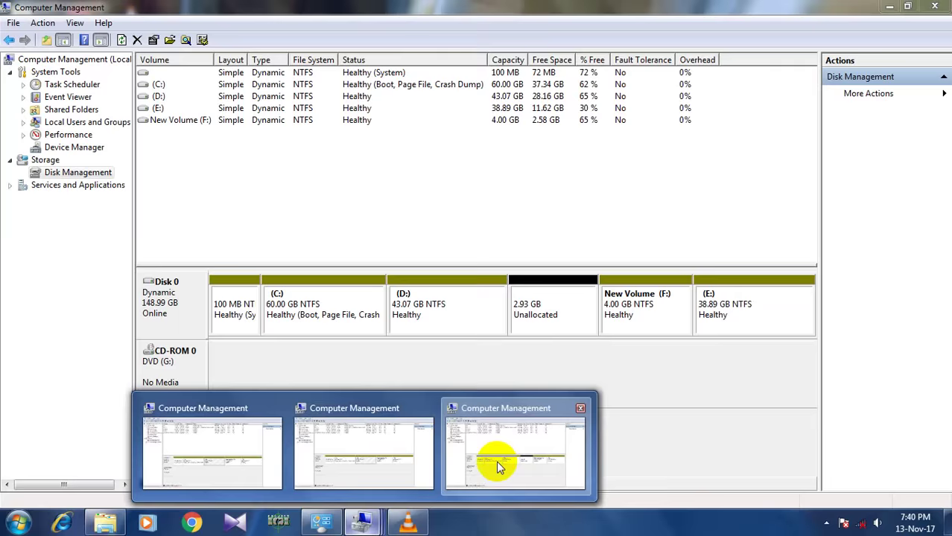
{"action": "left_click", "coordinate": [496, 468]}
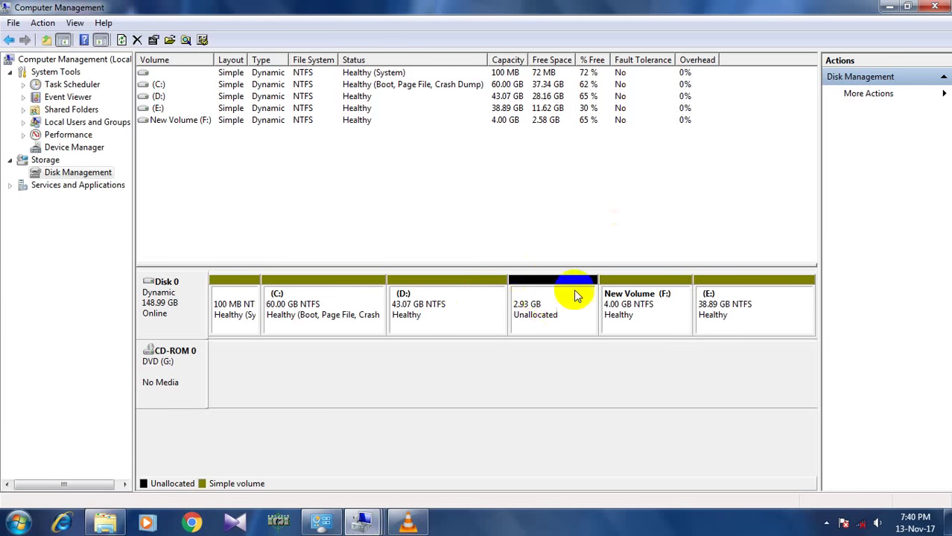
{"action": "right_click", "coordinate": [527, 317]}
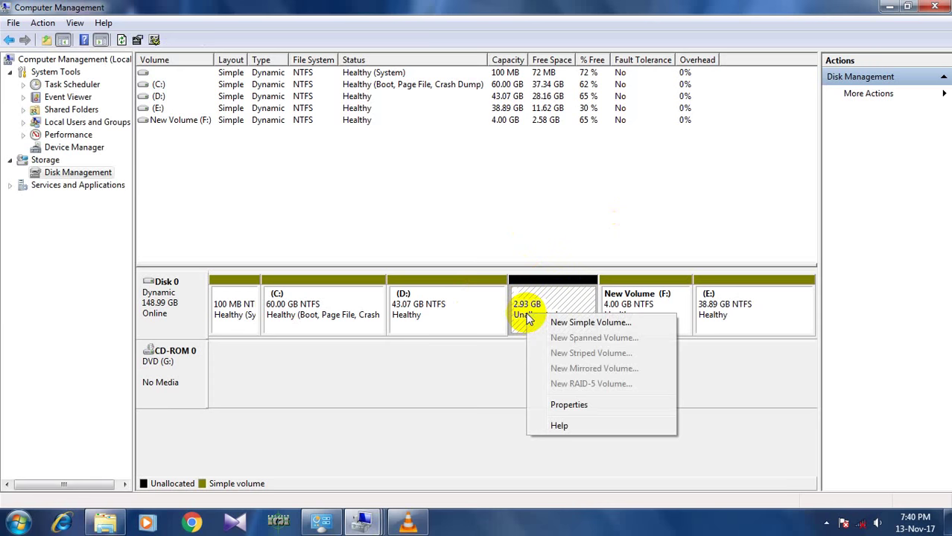
{"action": "left_click", "coordinate": [552, 325]}
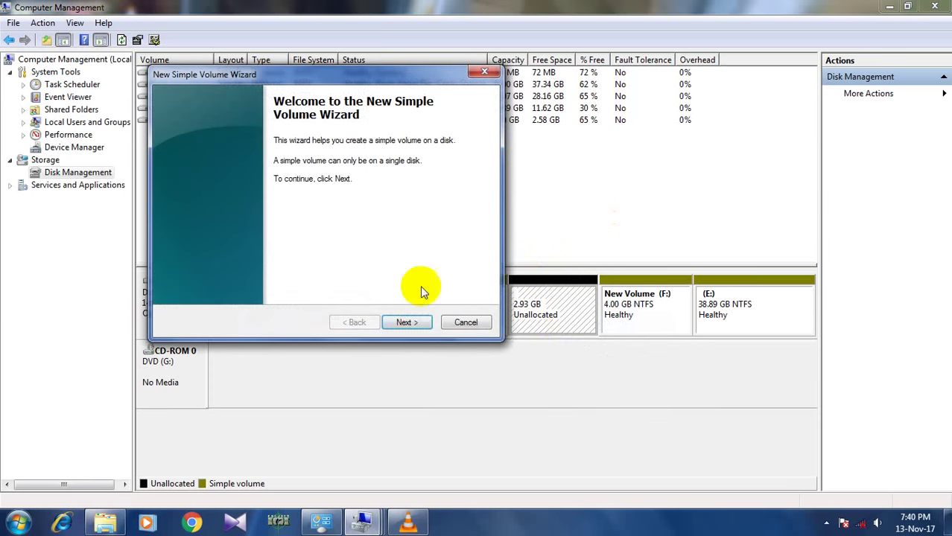
{"action": "left_click", "coordinate": [412, 325]}
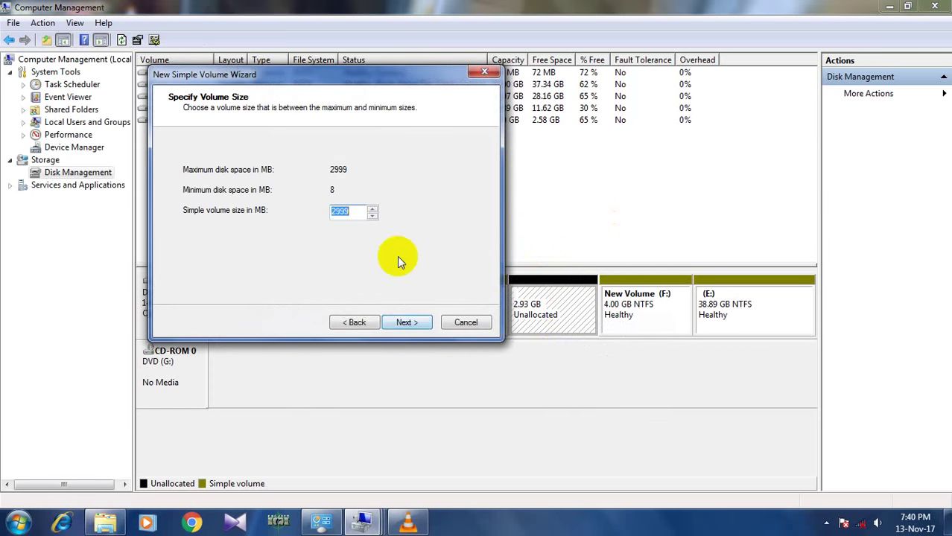
{"action": "left_click", "coordinate": [417, 323]}
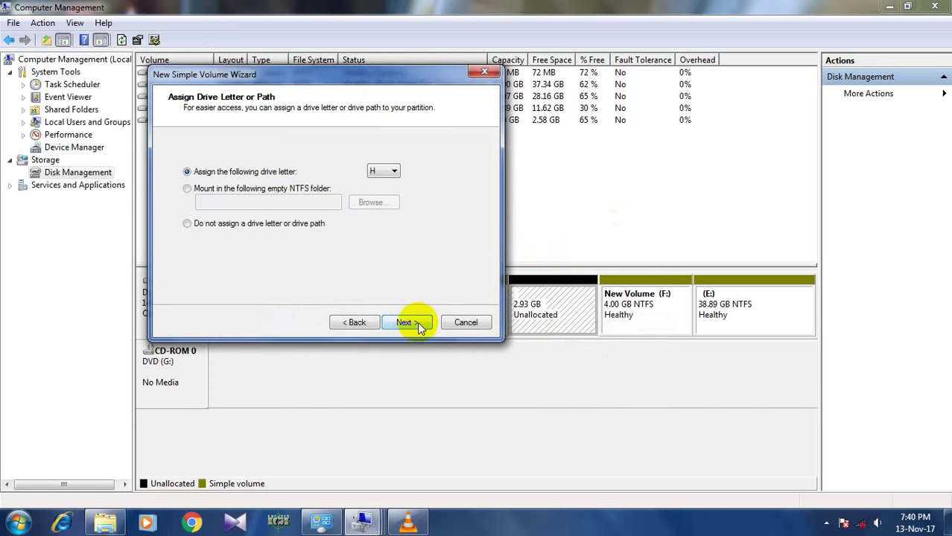
- Assign drive letter H and create the volume with an NTFS quick format, default allocation unit size and label New Volume
{"action": "left_click", "coordinate": [374, 173]}
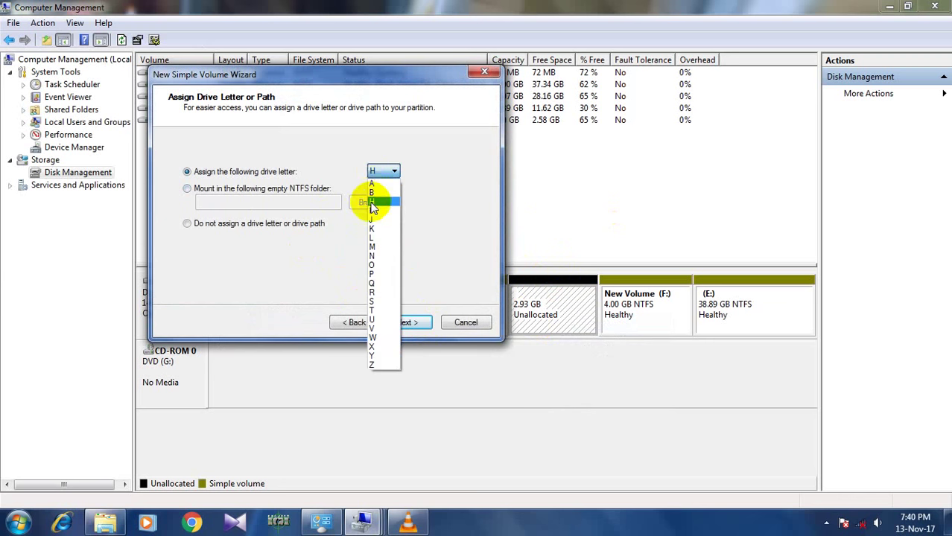
{"action": "left_click", "coordinate": [372, 201]}
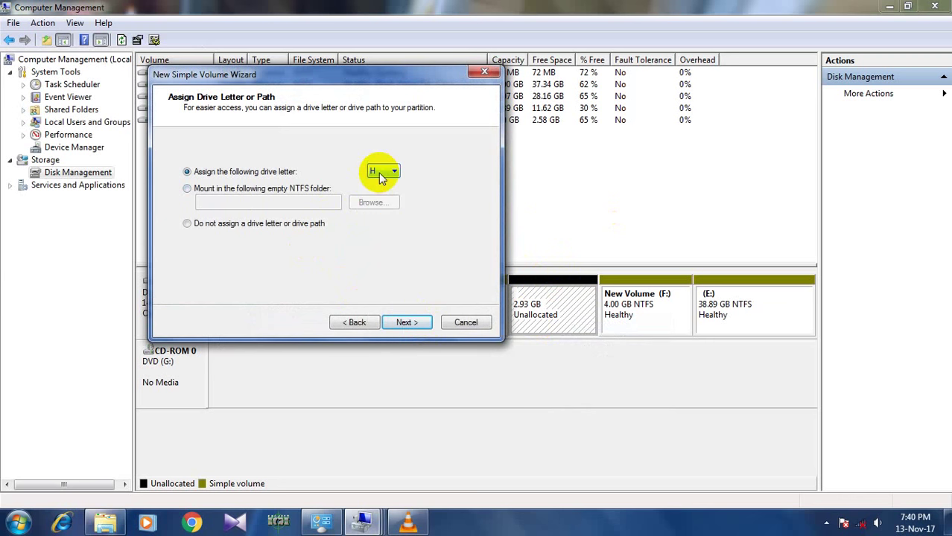
{"action": "left_click", "coordinate": [412, 323]}
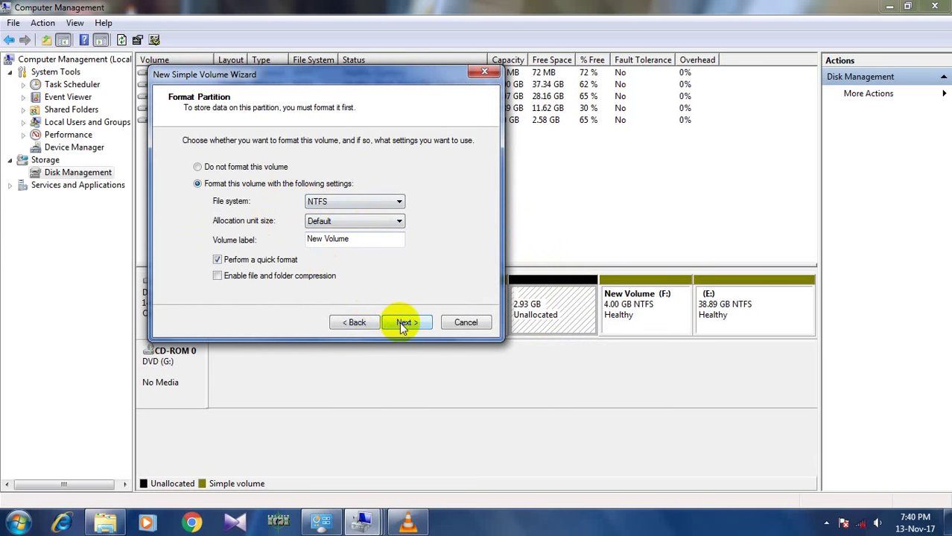
{"action": "left_click", "coordinate": [406, 324]}
{"action": "left_click", "coordinate": [406, 322]}
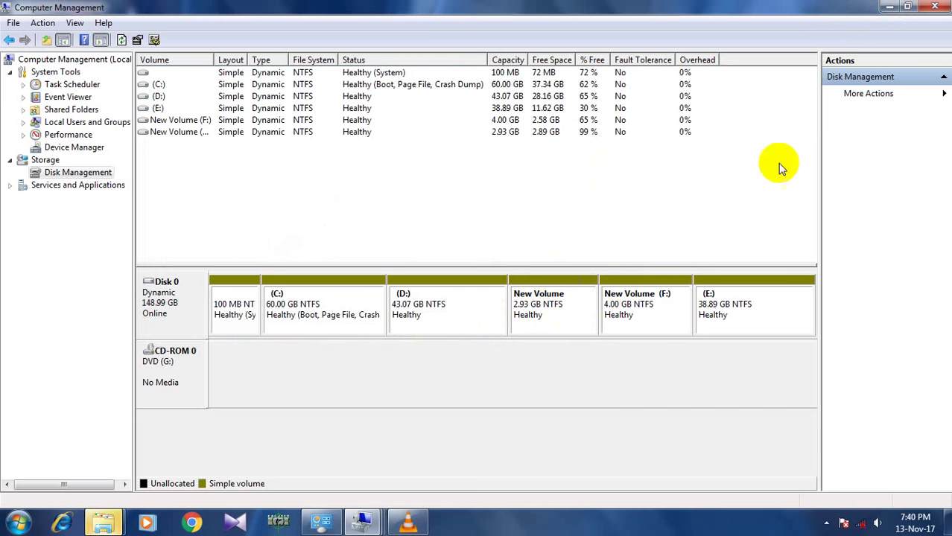
- Minimize Computer Management, close the leftover Technical folder window, and check the Computer window for the new H: drive
{"action": "left_click", "coordinate": [891, 7]}
{"action": "left_click", "coordinate": [570, 77]}
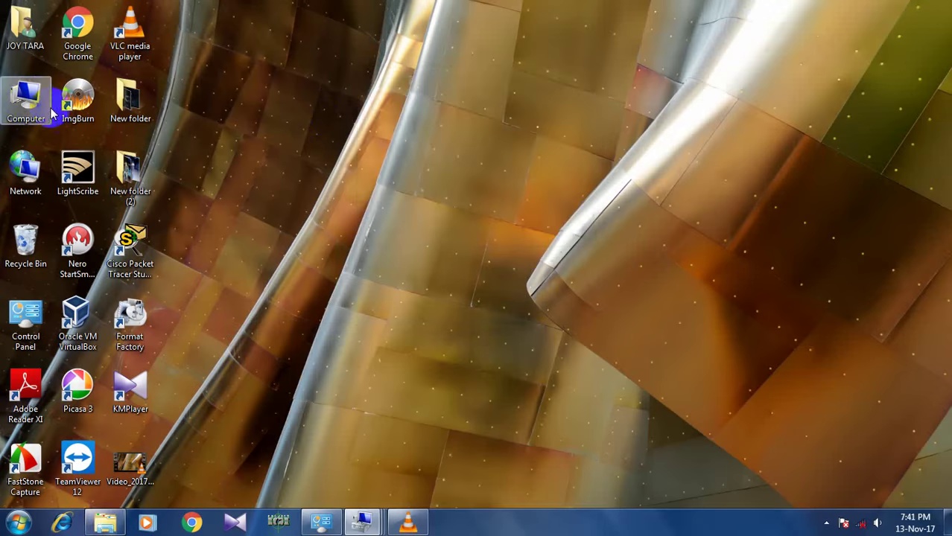
{"action": "left_click", "coordinate": [104, 523]}
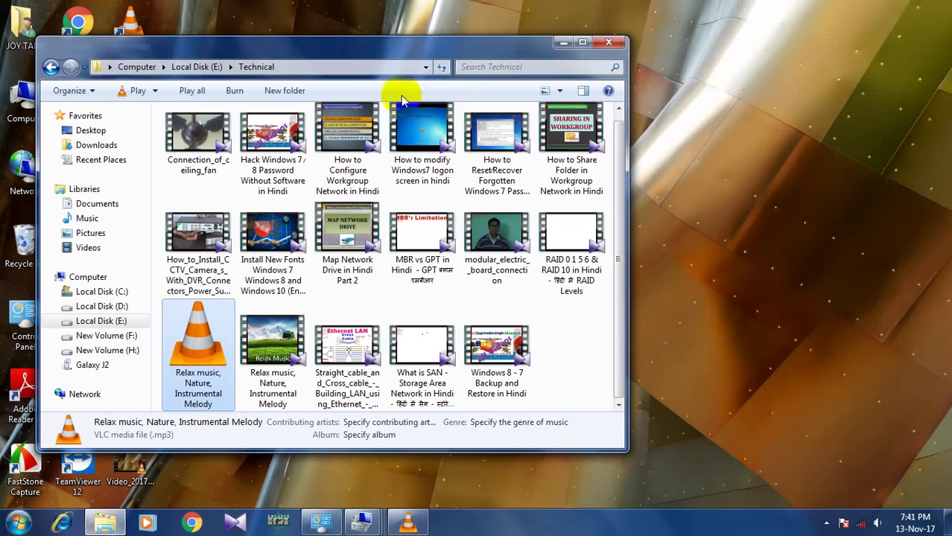
{"action": "left_click", "coordinate": [609, 41]}
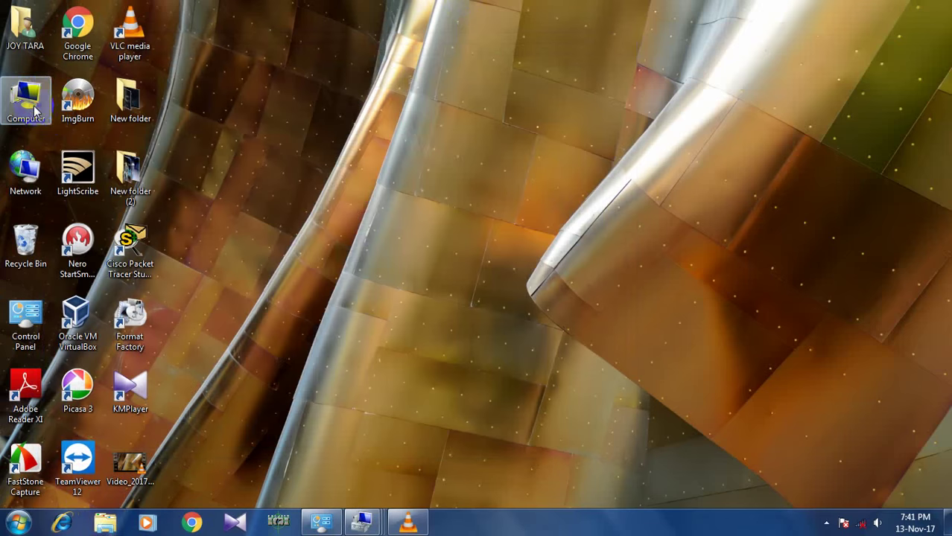
{"action": "double_click", "coordinate": [29, 104]}
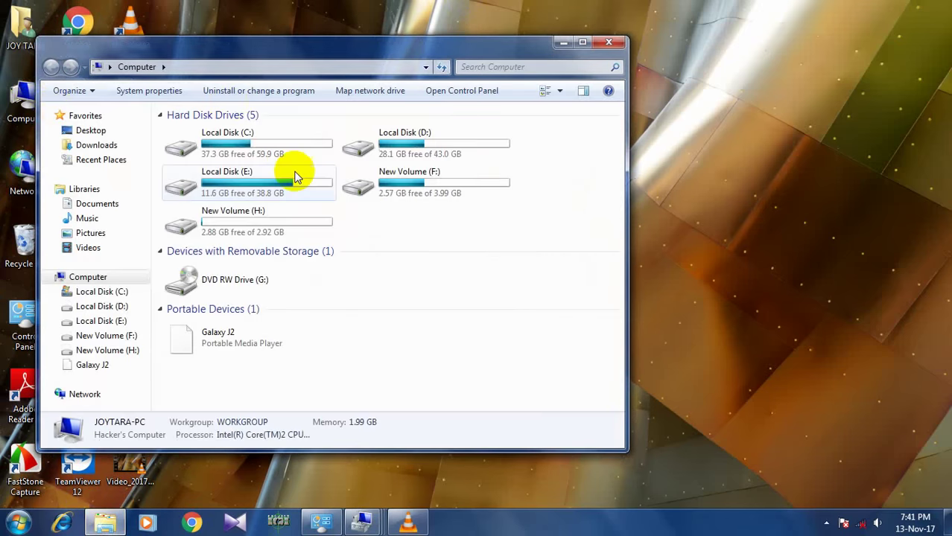